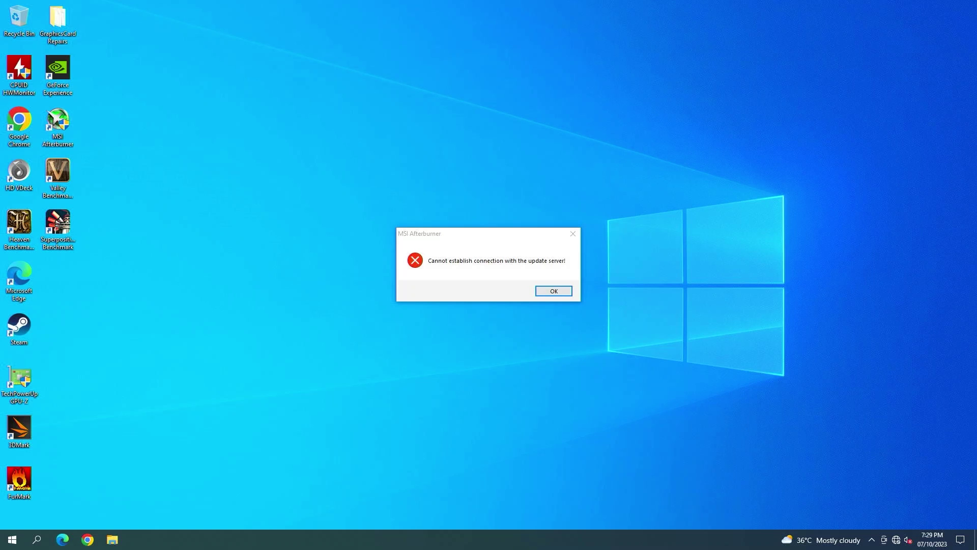
- Dismiss the Afterburner update error and check the status of the NVIDIA GeForce RTX 3070 in Device Manager
{"action": "left_click", "coordinate": [555, 292]}
{"action": "left_click", "coordinate": [9, 547]}
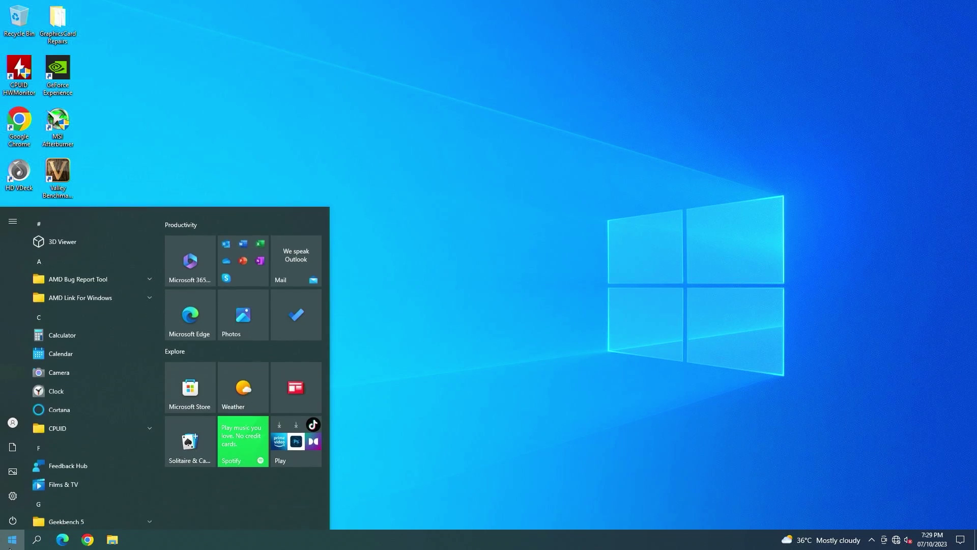
{"action": "type", "text": "device"}
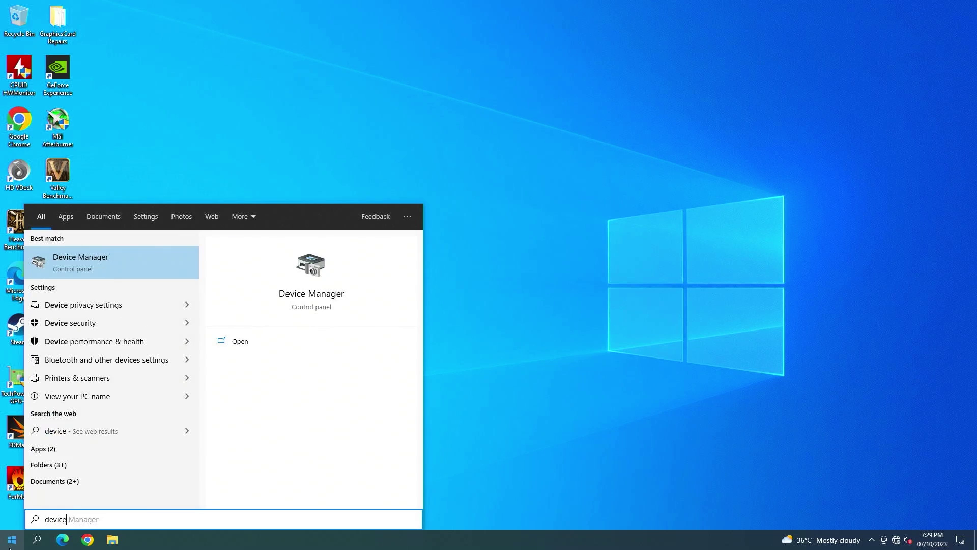
{"action": "key", "text": "Return"}
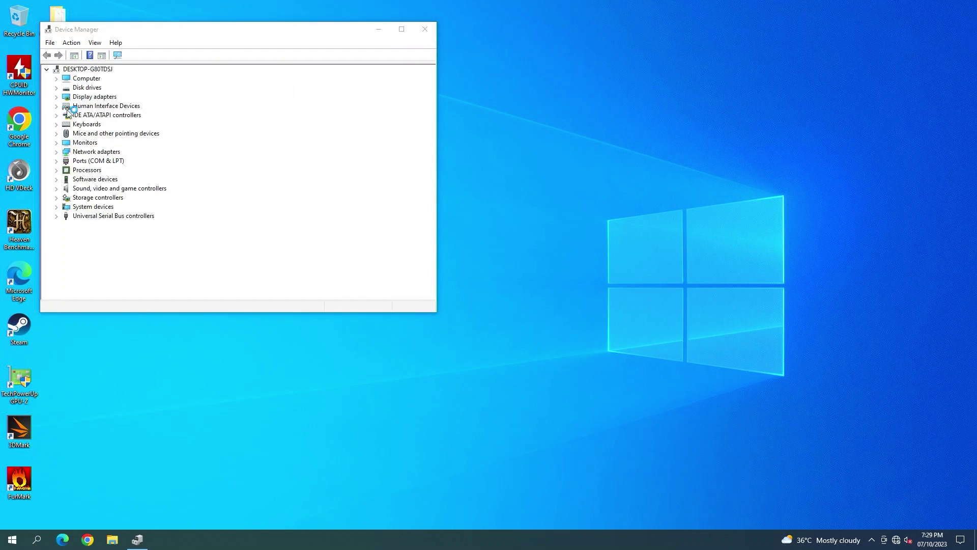
{"action": "left_click", "coordinate": [56, 97]}
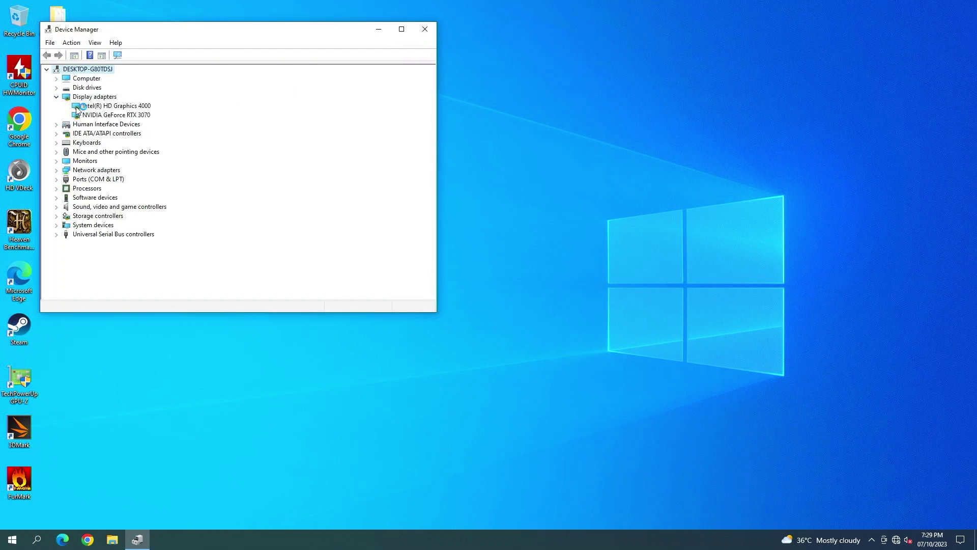
{"action": "double_click", "coordinate": [116, 115]}
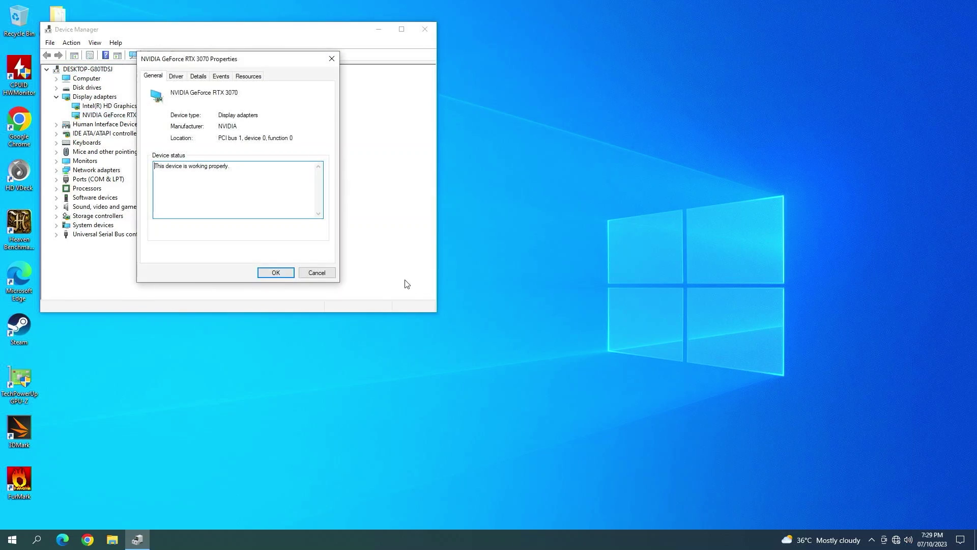
{"action": "left_click", "coordinate": [276, 273]}
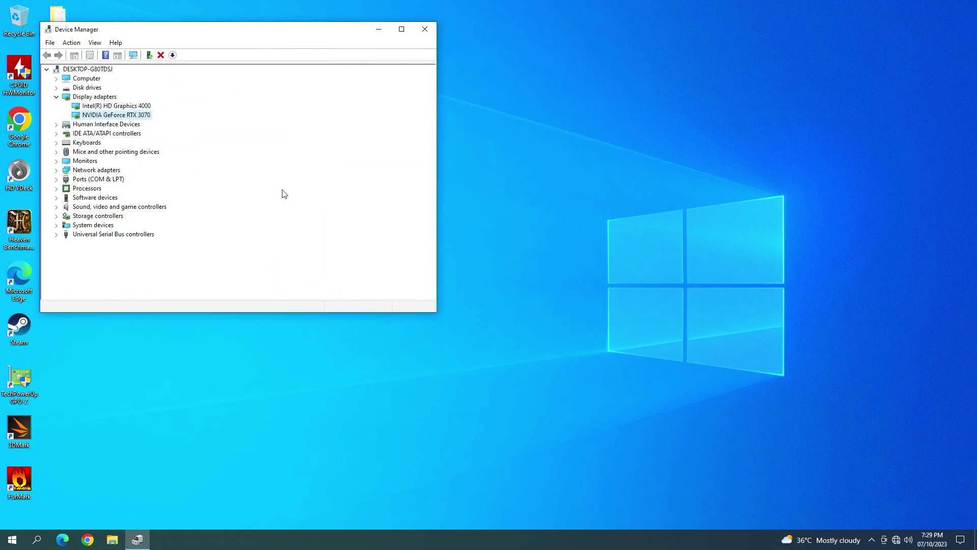
{"action": "left_click", "coordinate": [425, 31]}
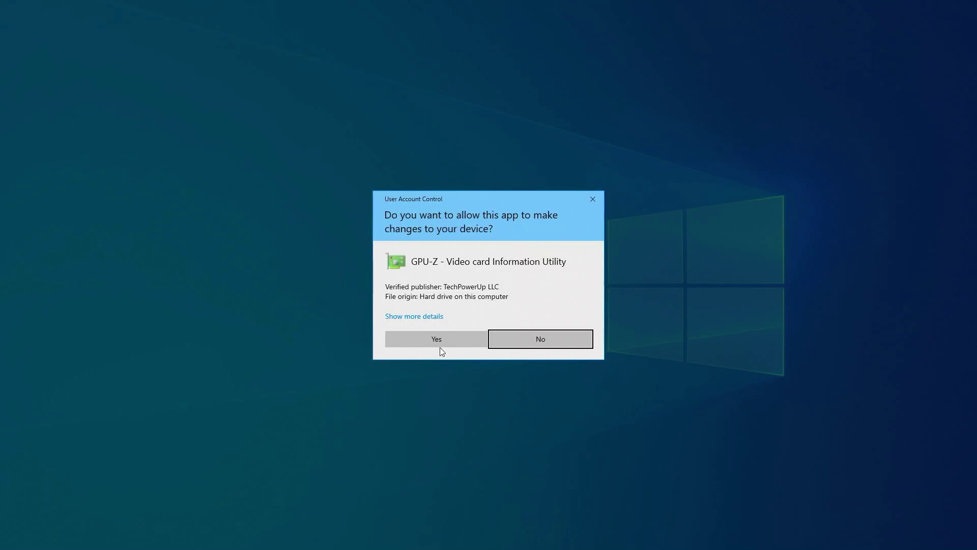
- Allow GPU-Z to run, move its window to a free corner of the desktop and display the sensor readings
{"action": "left_click", "coordinate": [439, 342]}
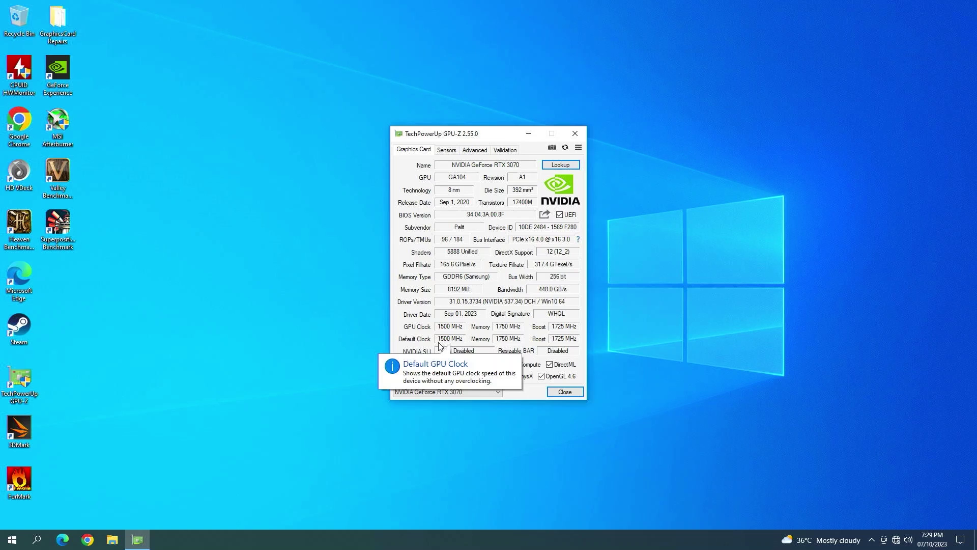
{"action": "left_click_drag", "start_coordinate": [469, 134], "coordinate": [857, 8]}
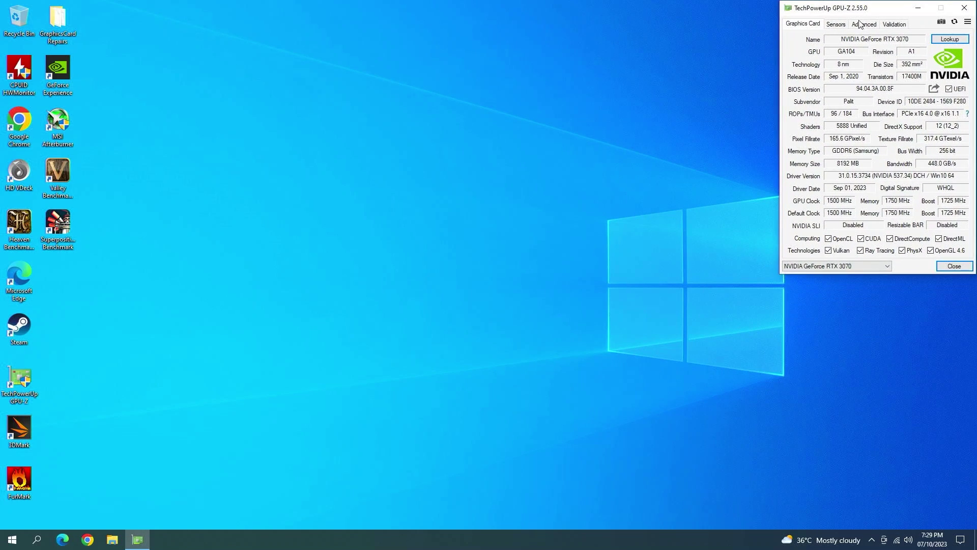
{"action": "left_click", "coordinate": [845, 25]}
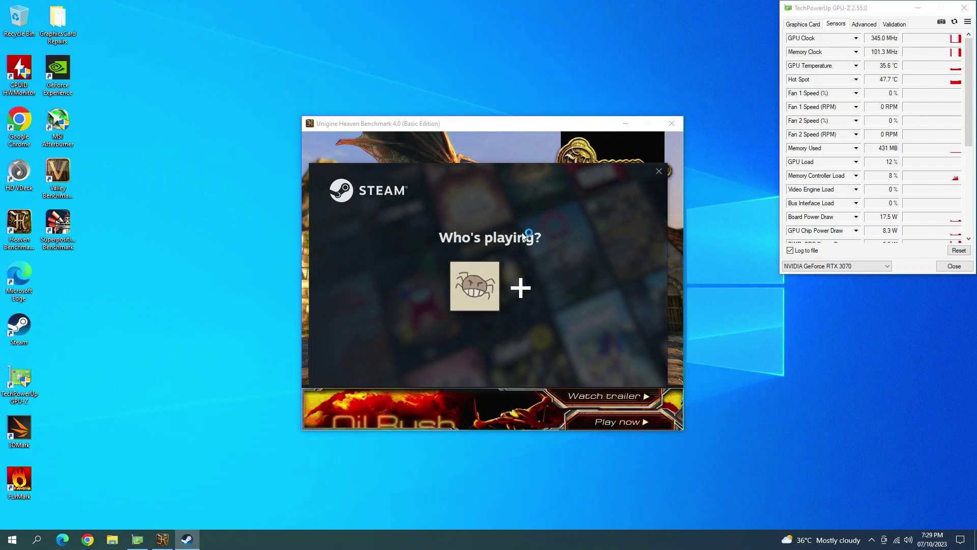
- Run the Heaven benchmark windowed at 1280x720, keeping a single instance of it, and open the Valley benchmark launcher
{"action": "left_click", "coordinate": [659, 171]}
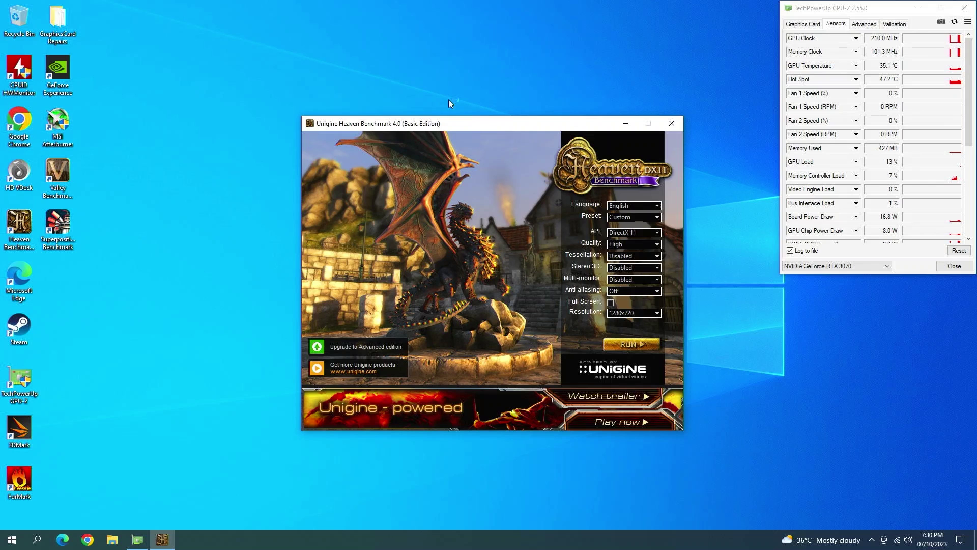
{"action": "left_click", "coordinate": [642, 346]}
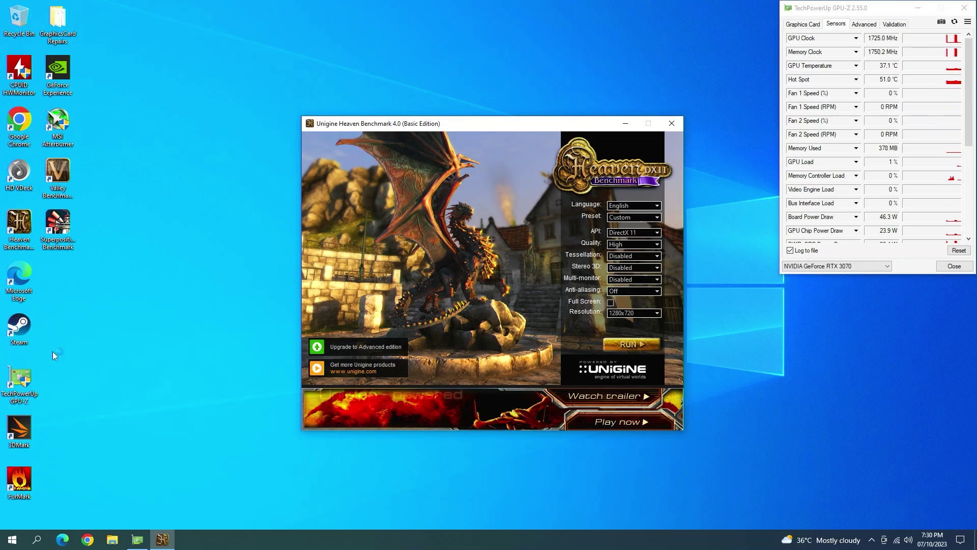
{"action": "double_click", "coordinate": [60, 170]}
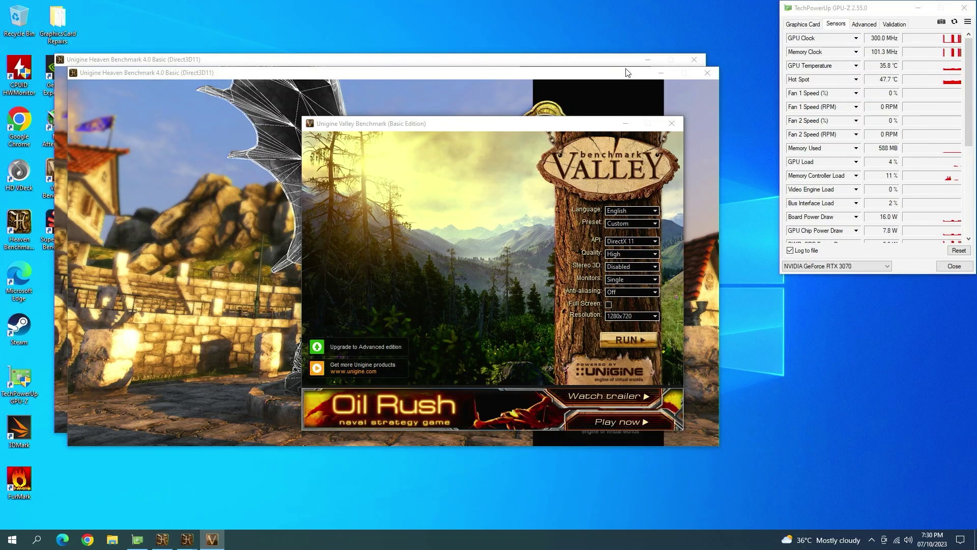
{"action": "left_click", "coordinate": [709, 73]}
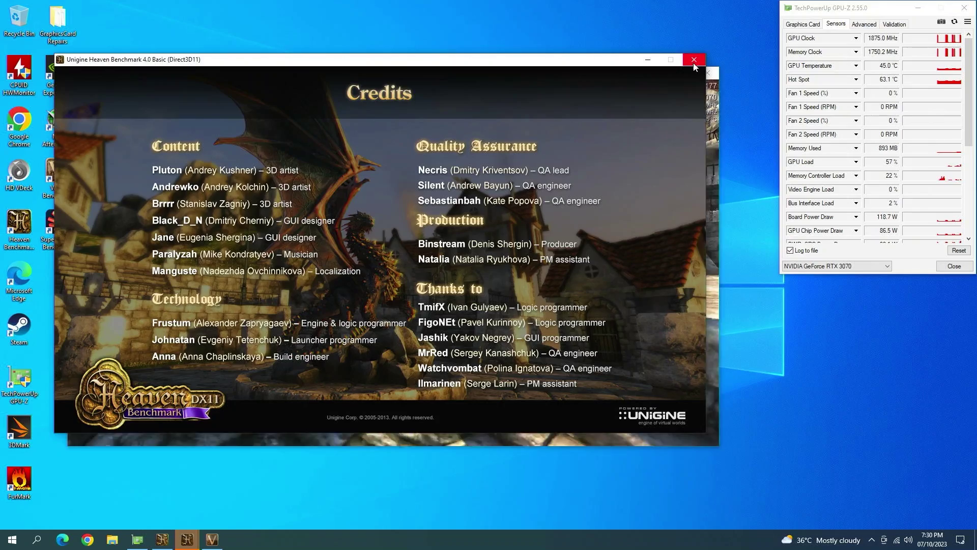
- Move the Heaven window aside and run the Valley benchmark at 1280x720 alongside it, clear of the Heaven scene
{"action": "left_click", "coordinate": [212, 540]}
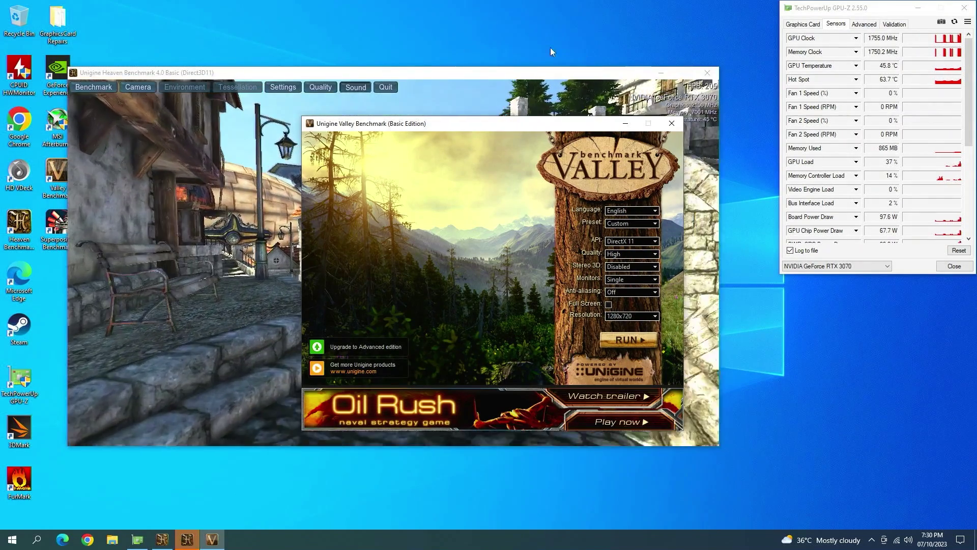
{"action": "left_click_drag", "start_coordinate": [502, 75], "coordinate": [427, 8]}
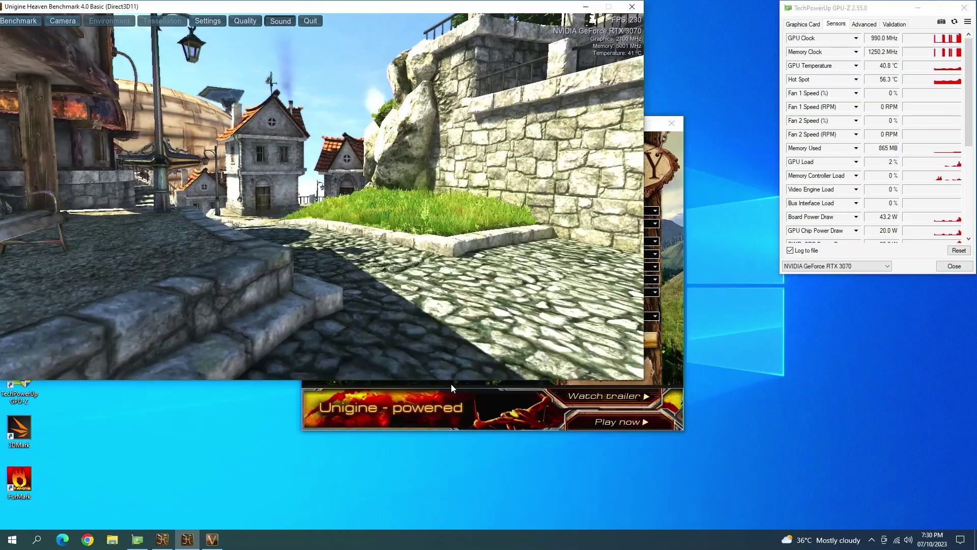
{"action": "left_click", "coordinate": [404, 414]}
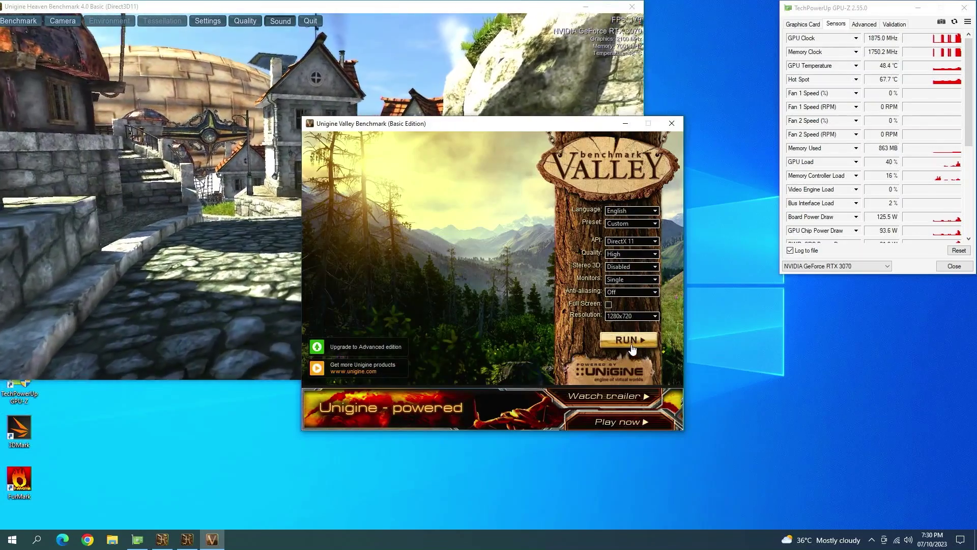
{"action": "left_click", "coordinate": [632, 350]}
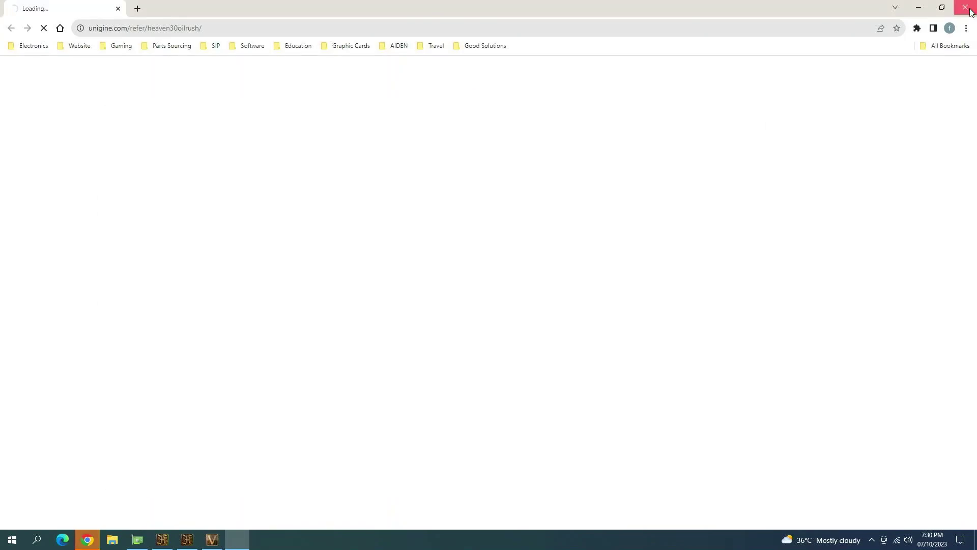
{"action": "left_click", "coordinate": [970, 10]}
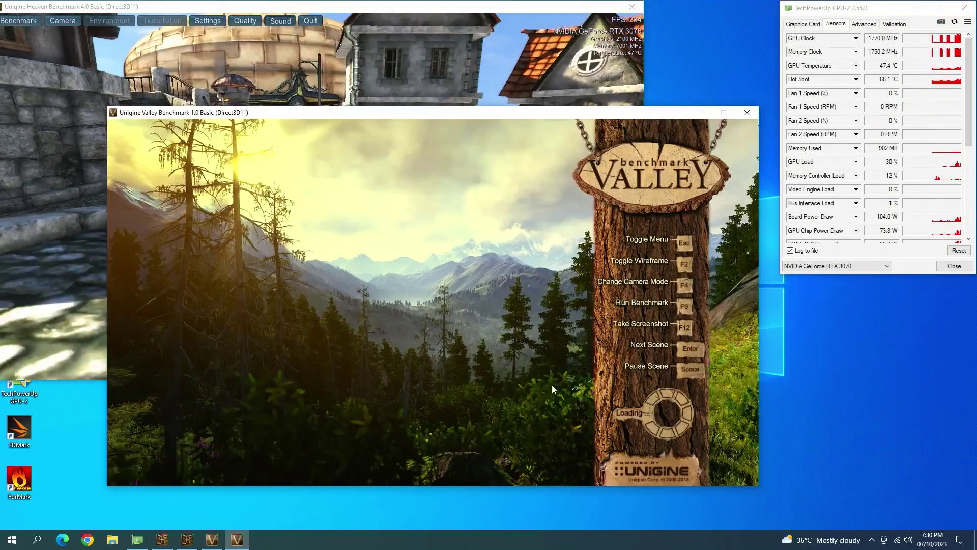
{"action": "left_click_drag", "start_coordinate": [471, 118], "coordinate": [666, 156]}
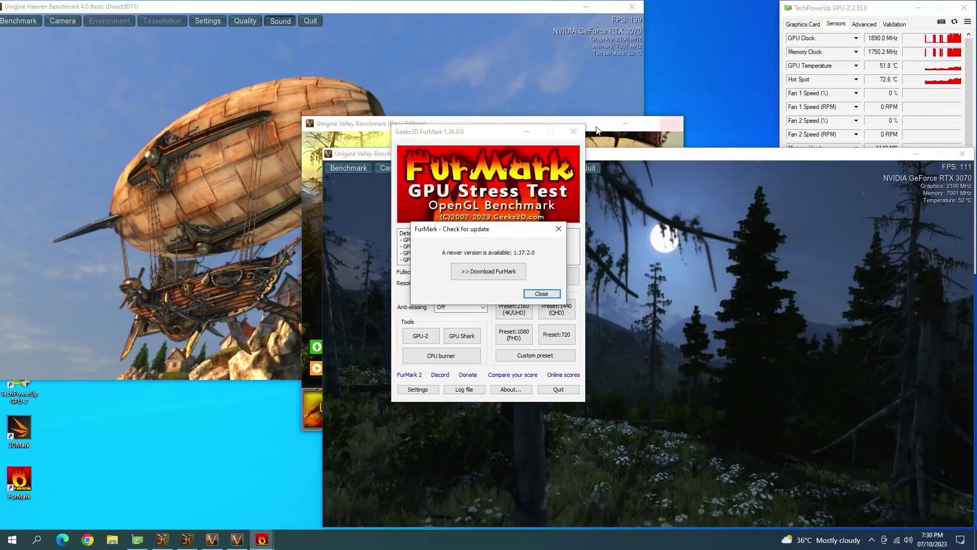
- Close the Valley launcher and start the FurMark GPU stress test at 1280x720, skipping the update and accepting the caution
{"action": "left_click", "coordinate": [368, 131]}
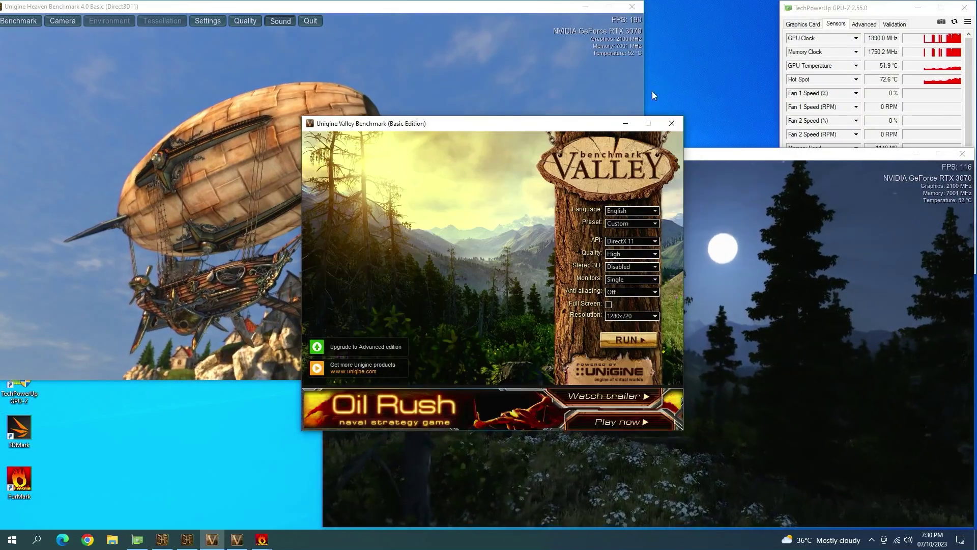
{"action": "left_click", "coordinate": [672, 123]}
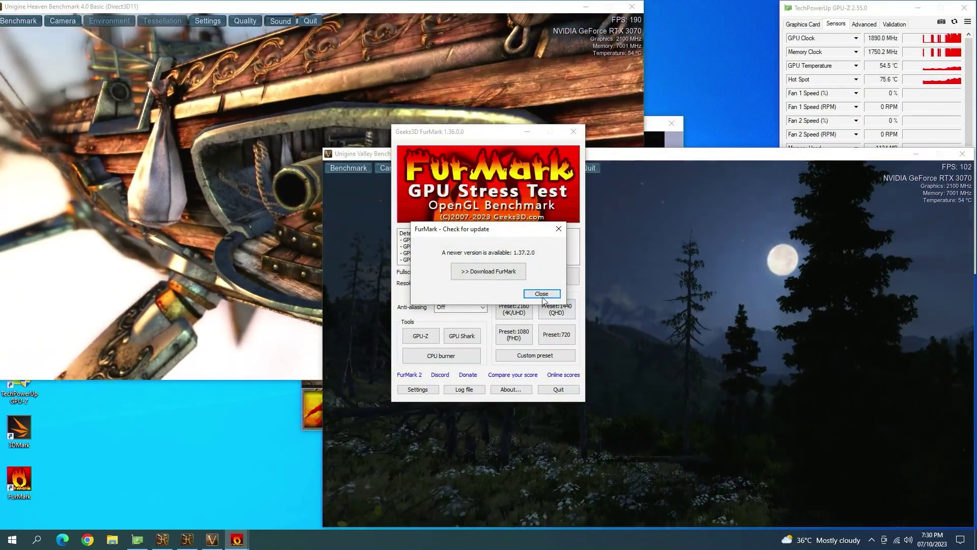
{"action": "left_click", "coordinate": [542, 294]}
{"action": "left_click", "coordinate": [523, 279]}
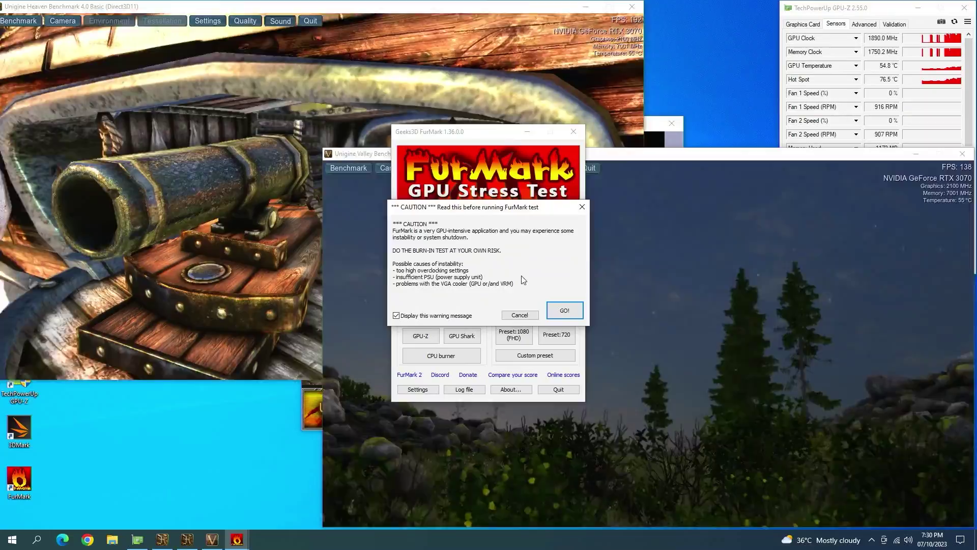
{"action": "left_click", "coordinate": [563, 312]}
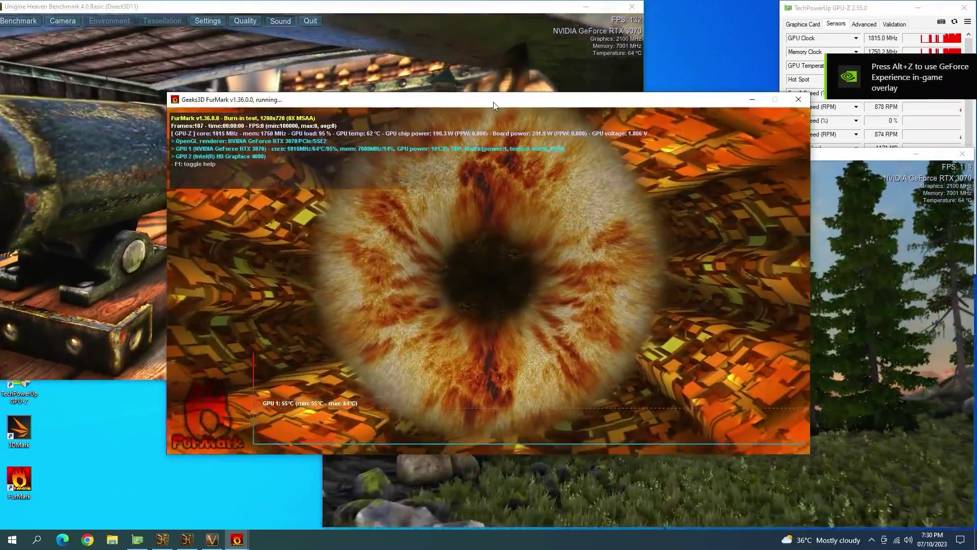
- Place the running FurMark test beside the other benchmarks and clear the FurMark and Heaven launchers out of the way
{"action": "left_click_drag", "start_coordinate": [523, 100], "coordinate": [356, 176]}
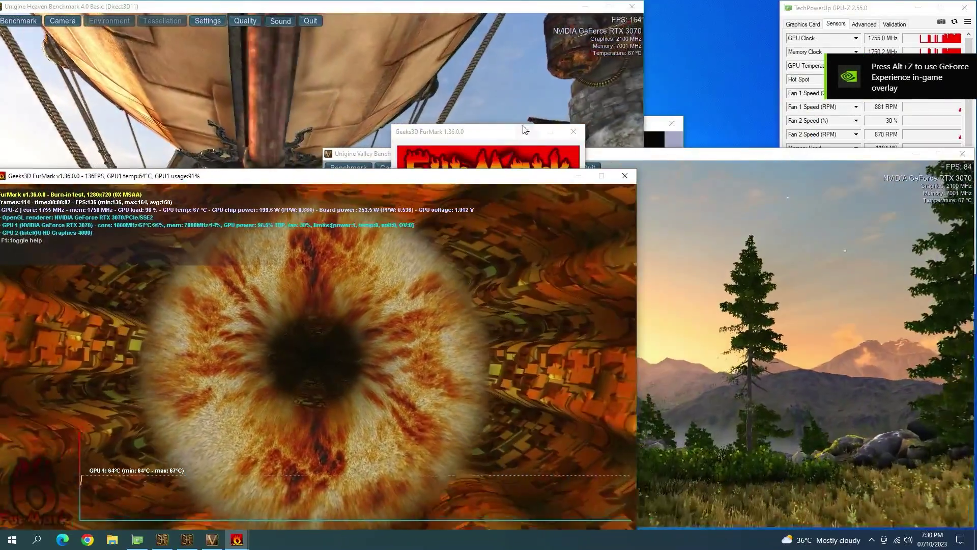
{"action": "left_click", "coordinate": [454, 124]}
{"action": "left_click", "coordinate": [528, 132]}
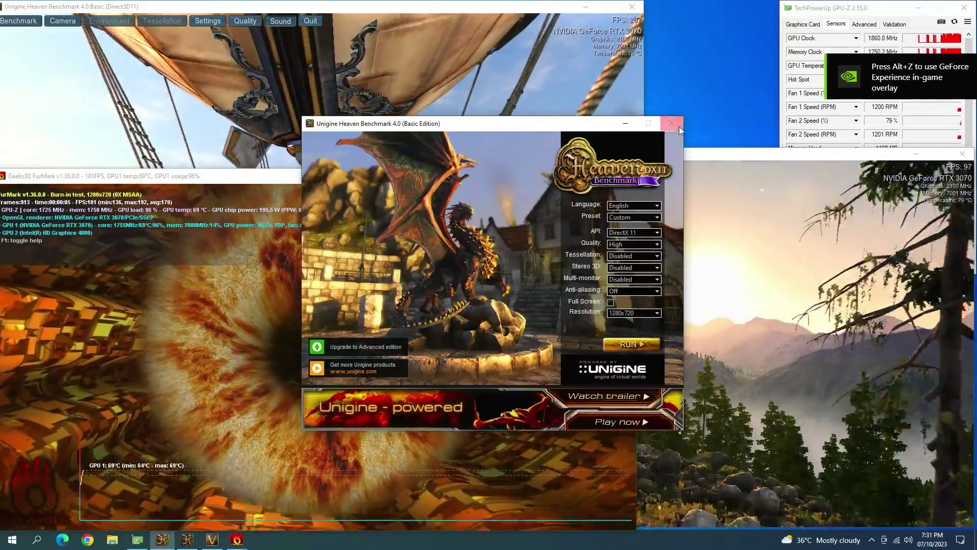
{"action": "left_click", "coordinate": [680, 125]}
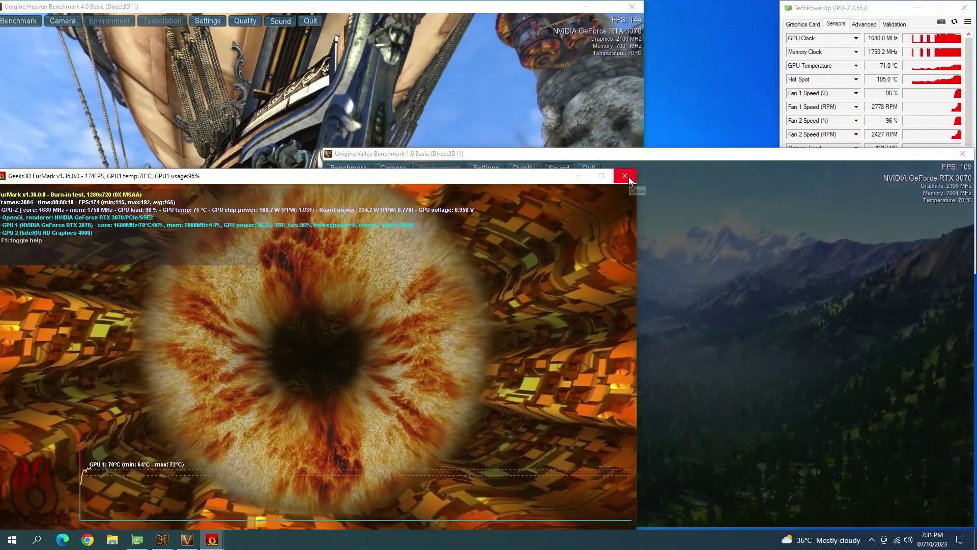
- Stop the FurMark, Heaven and Valley tests, and close the FurMark launcher and GPU-Z
{"action": "left_click", "coordinate": [629, 180]}
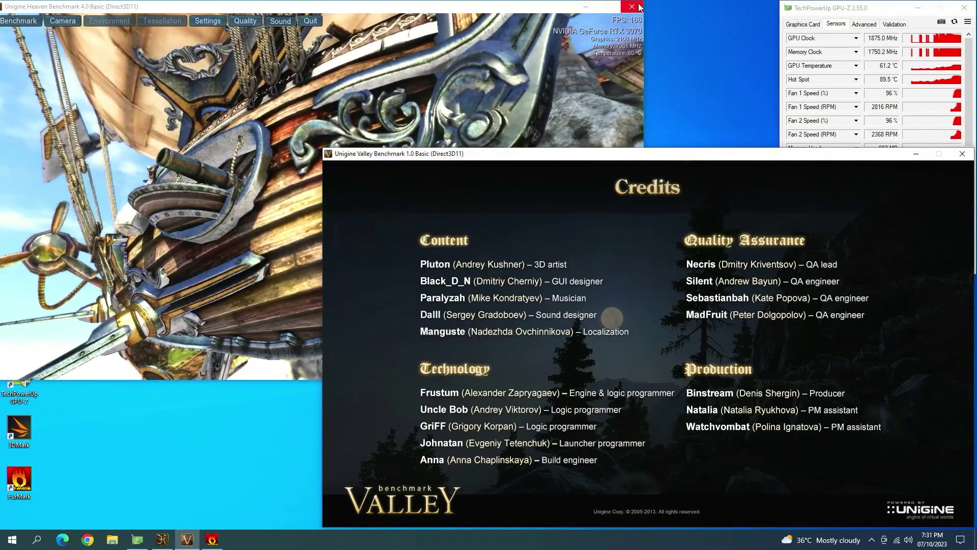
{"action": "left_click", "coordinate": [639, 6]}
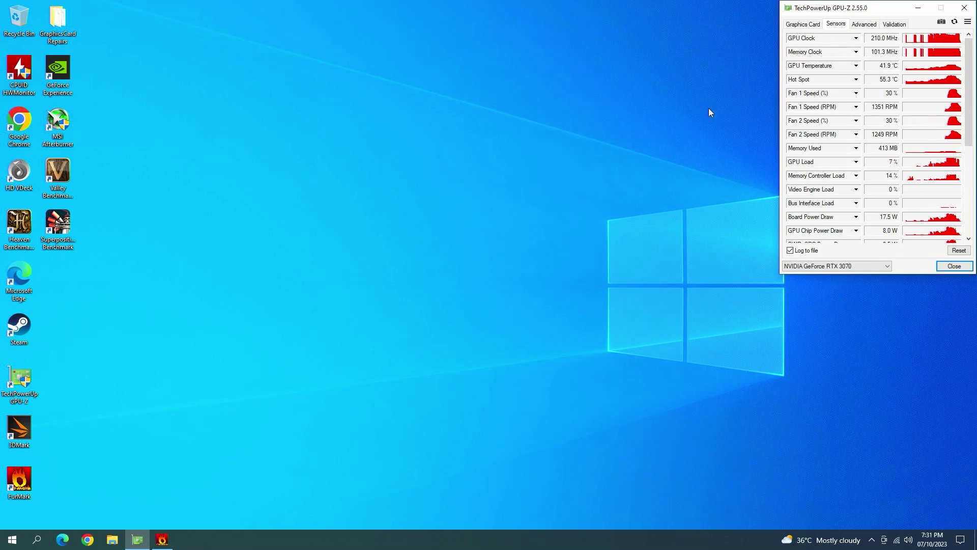
{"action": "left_click", "coordinate": [173, 546]}
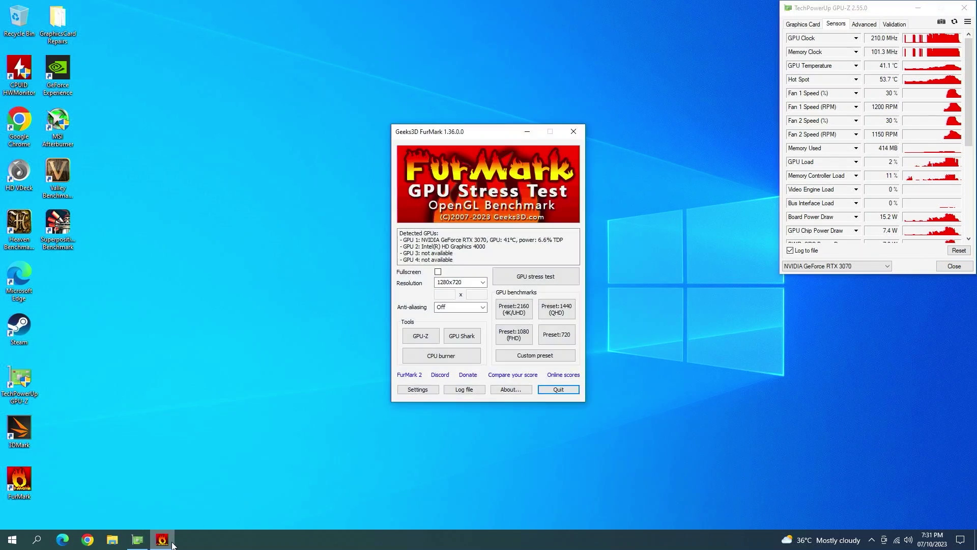
{"action": "left_click", "coordinate": [574, 132]}
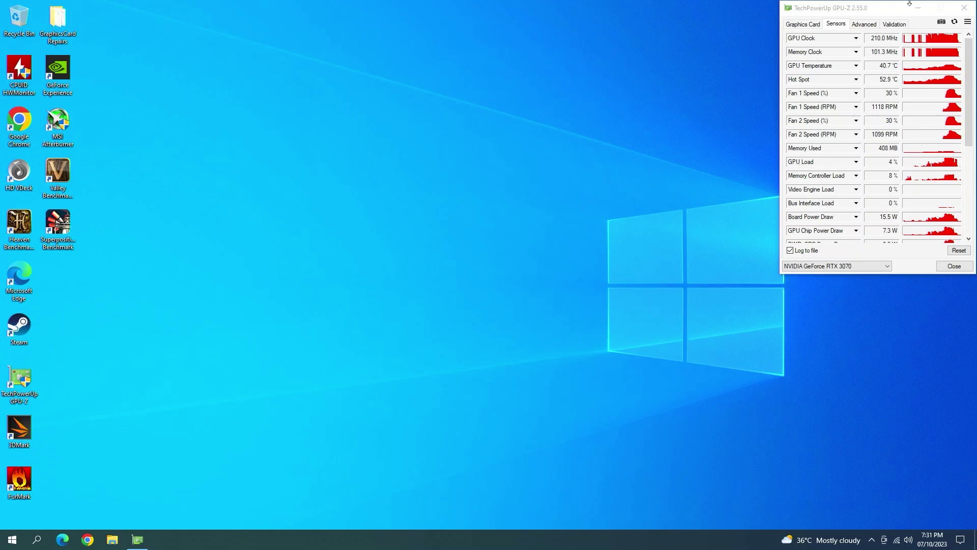
{"action": "left_click", "coordinate": [967, 9]}
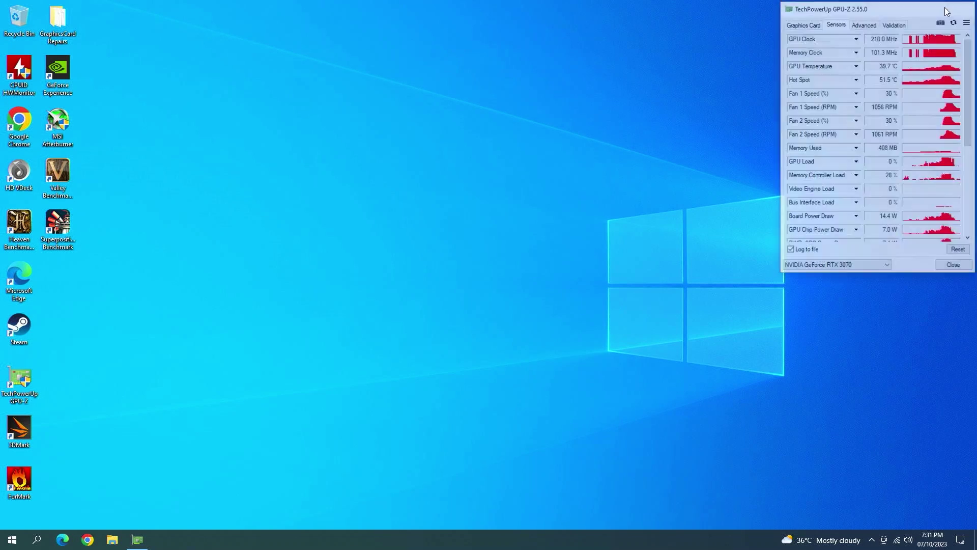
- Shut down the computer
{"action": "left_click", "coordinate": [13, 539]}
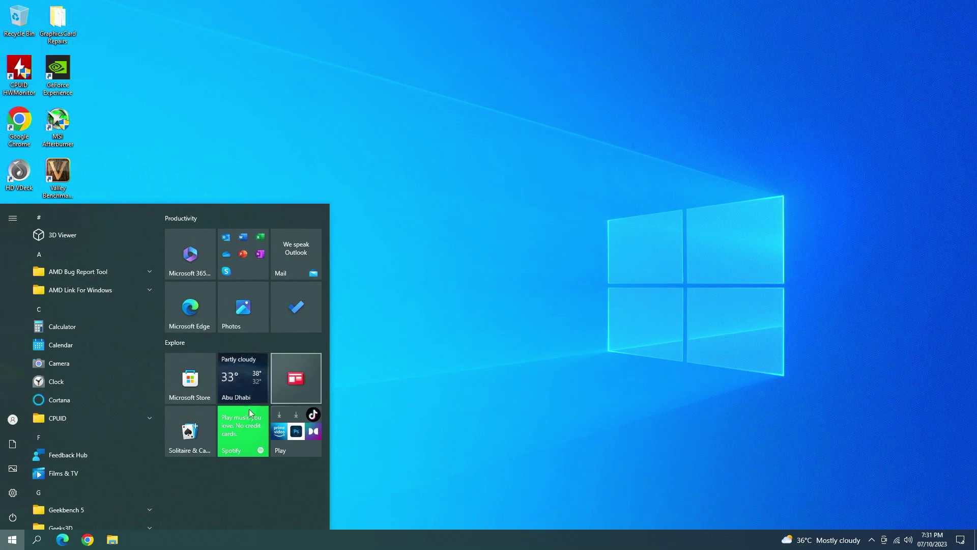
{"action": "left_click", "coordinate": [13, 517]}
{"action": "left_click", "coordinate": [37, 476]}
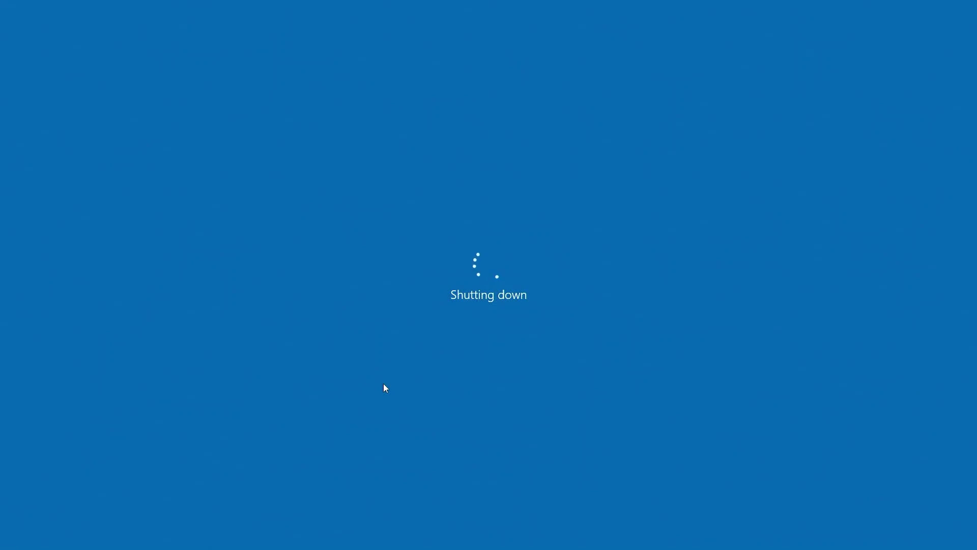
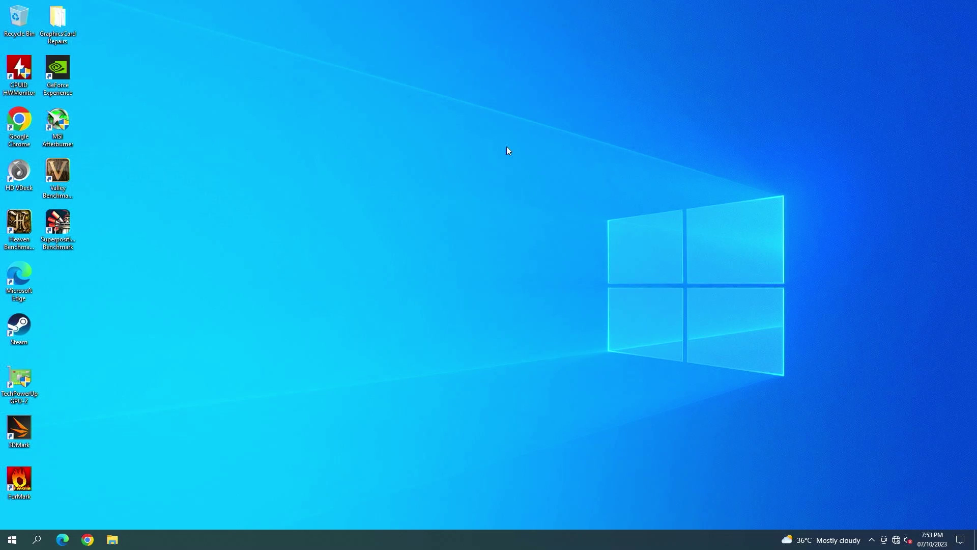
- Dismiss the MSI Afterburner update server error on the desktop
{"action": "right_click", "coordinate": [384, 124]}
{"action": "left_click", "coordinate": [400, 147]}
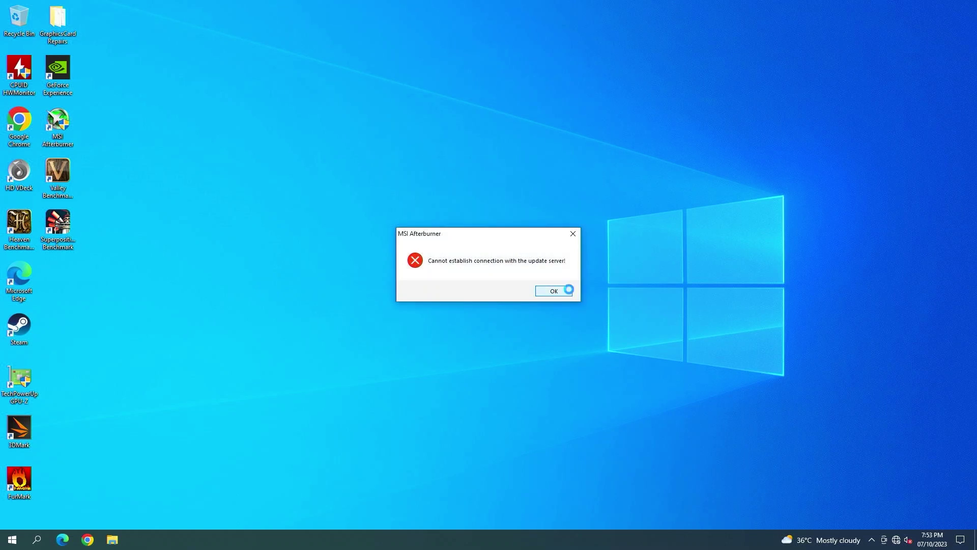
{"action": "left_click", "coordinate": [565, 289]}
- Open GPU-Z, show the graphics card's live sensor readings and park its window in a corner of the desktop
{"action": "double_click", "coordinate": [26, 383]}
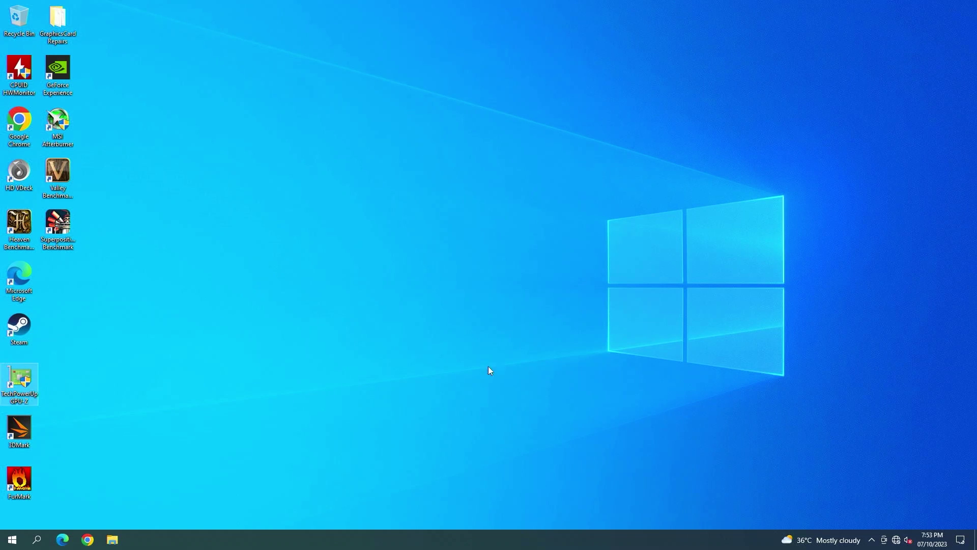
{"action": "left_click", "coordinate": [458, 336]}
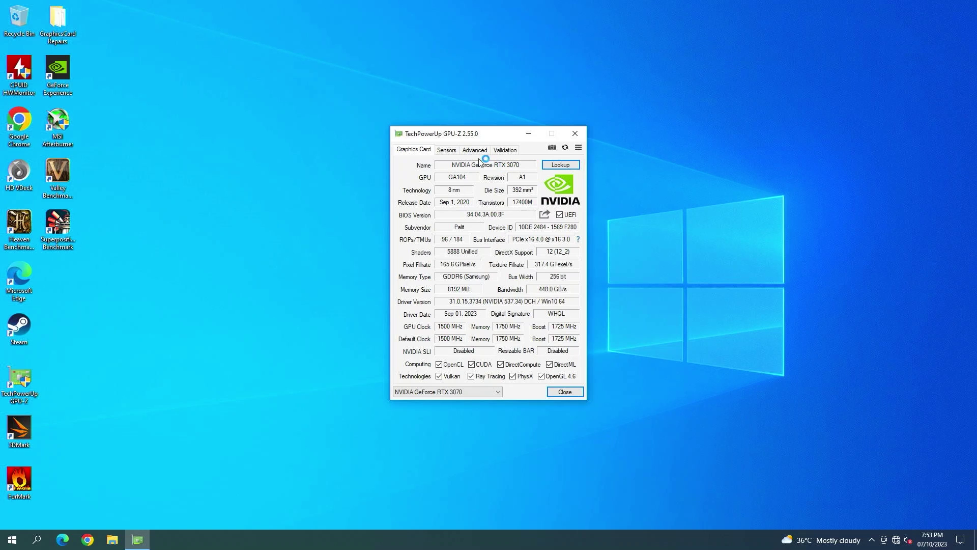
{"action": "left_click", "coordinate": [455, 151]}
{"action": "left_click_drag", "start_coordinate": [478, 139], "coordinate": [869, 13]}
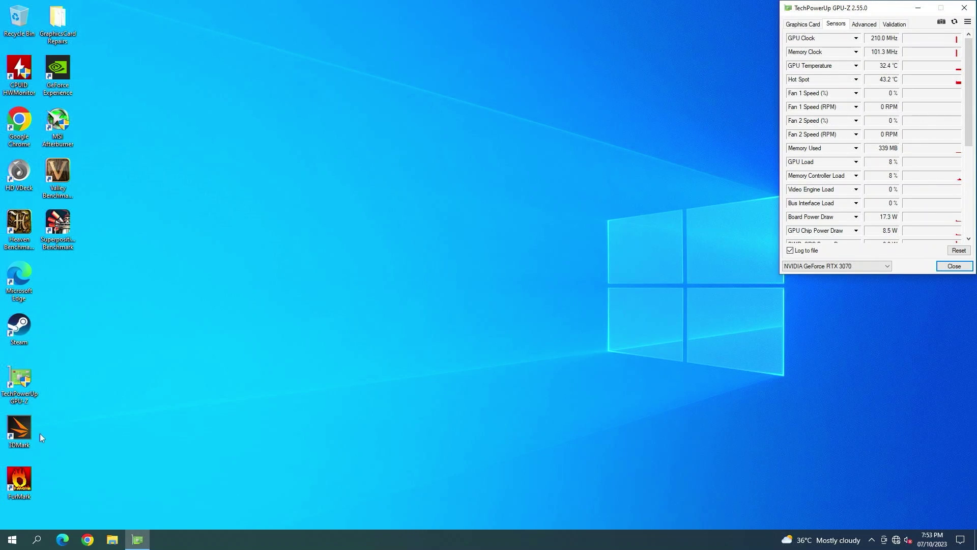
- Start the Heaven and Valley benchmarks in windowed mode at 1280x720 with DirectX 11 and High quality
{"action": "double_click", "coordinate": [23, 232]}
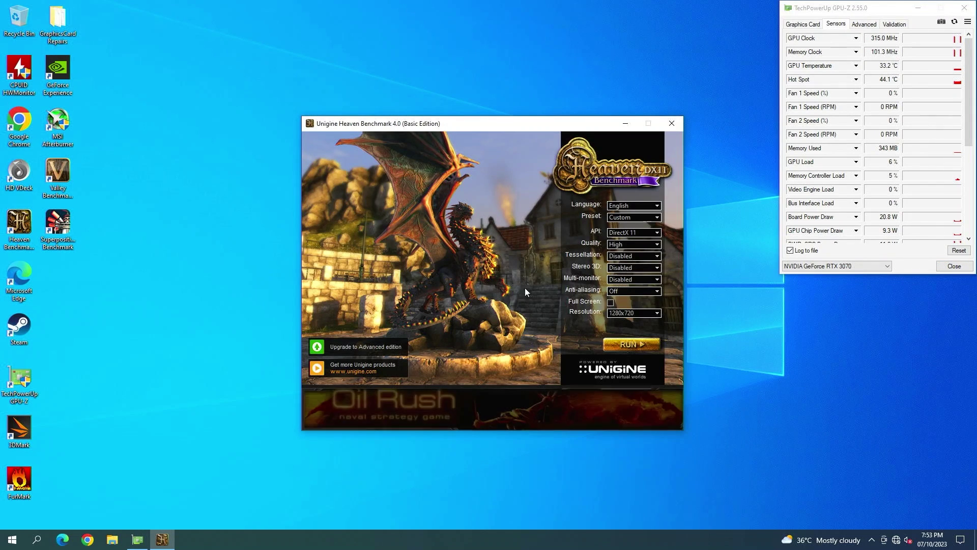
{"action": "left_click", "coordinate": [631, 344]}
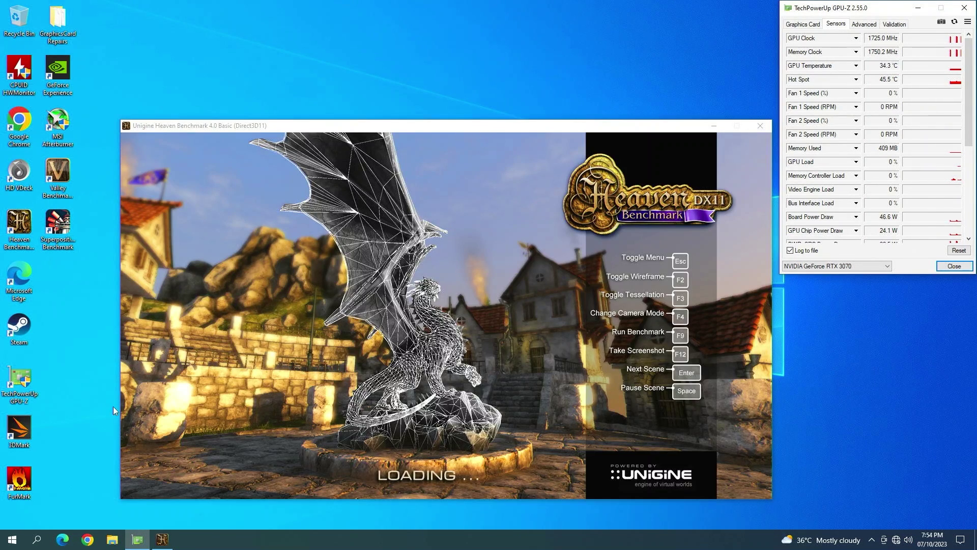
{"action": "double_click", "coordinate": [57, 174]}
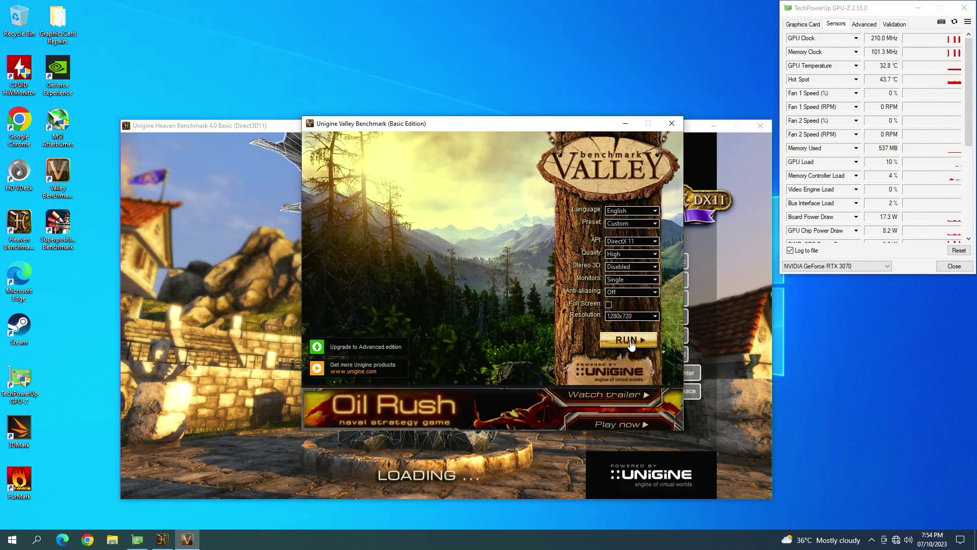
{"action": "left_click", "coordinate": [631, 341]}
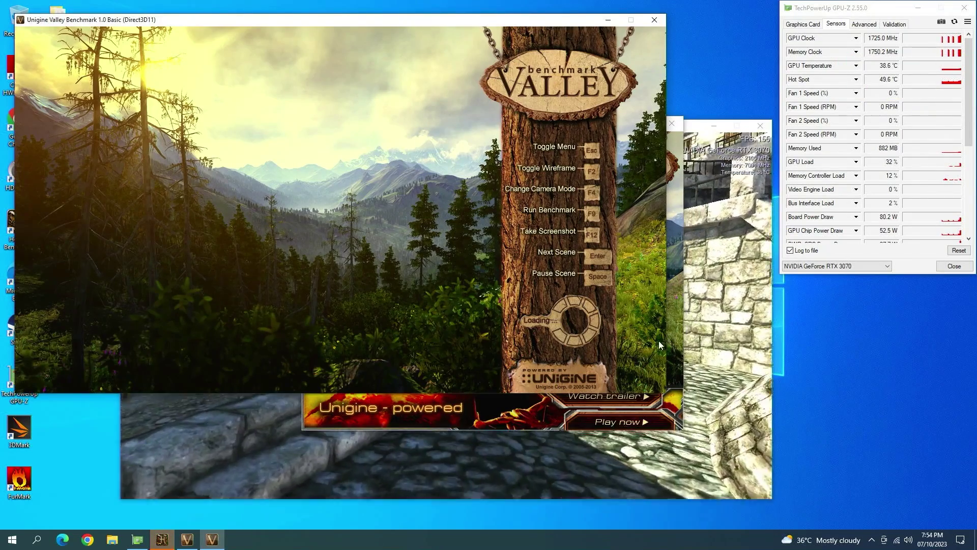
- Close the Valley launcher and the Steam account selection window
{"action": "left_click", "coordinate": [680, 325]}
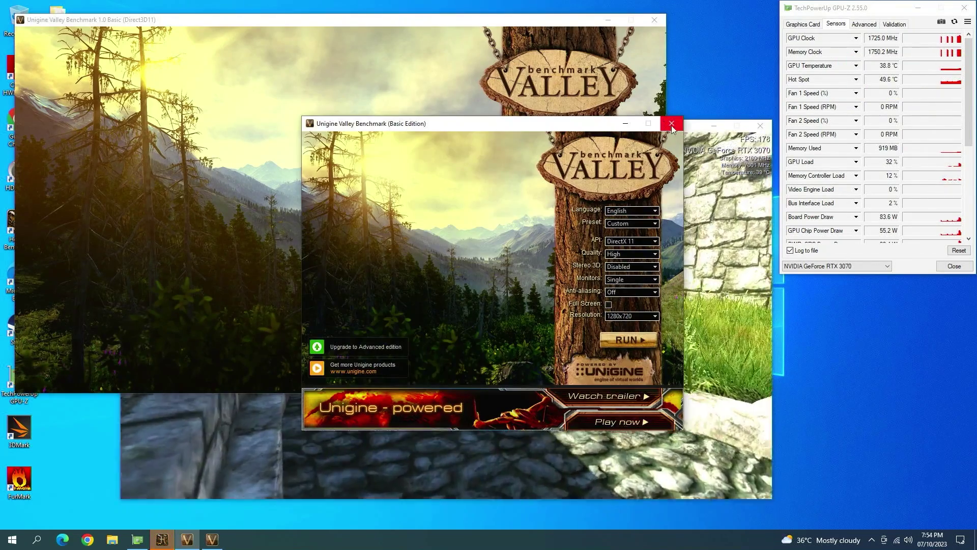
{"action": "left_click", "coordinate": [671, 125]}
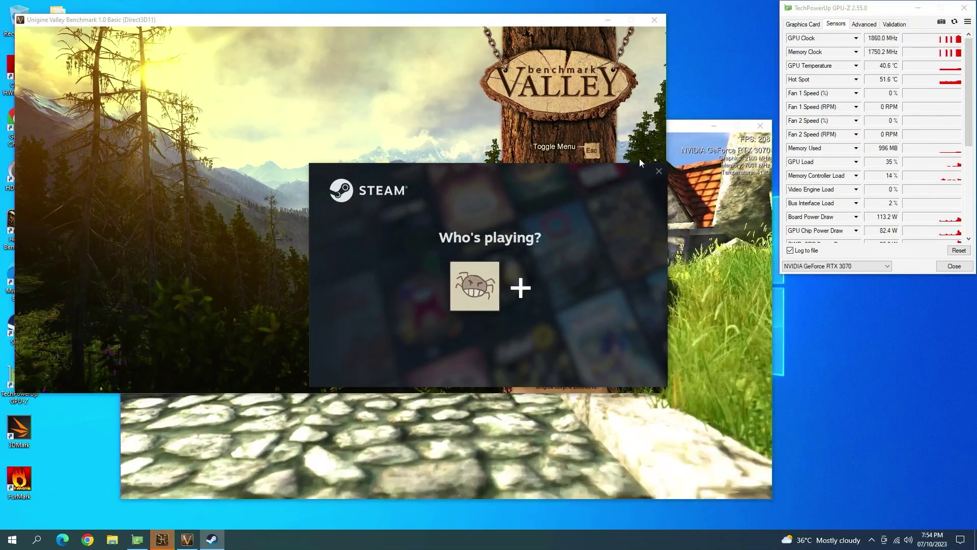
{"action": "left_click", "coordinate": [659, 171]}
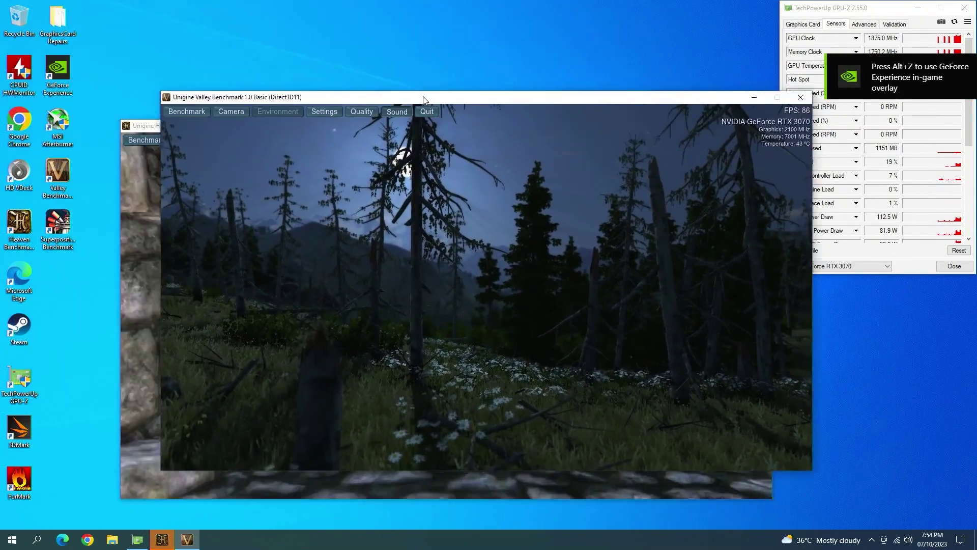
- Spread the running Valley and Heaven windows apart so that both scenes and the upper GPU-Z sensor readings are in view
{"action": "left_click_drag", "start_coordinate": [424, 99], "coordinate": [591, 162]}
{"action": "left_click_drag", "start_coordinate": [472, 127], "coordinate": [347, 5]}
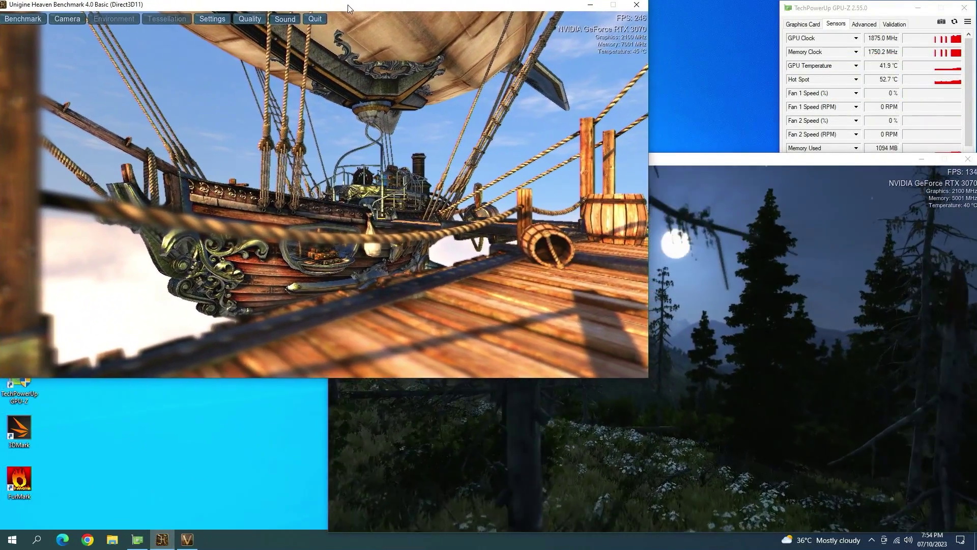
- Open FurMark, skip its update and start the GPU stress test at 1280x720, accepting the caution
{"action": "left_click", "coordinate": [19, 478]}
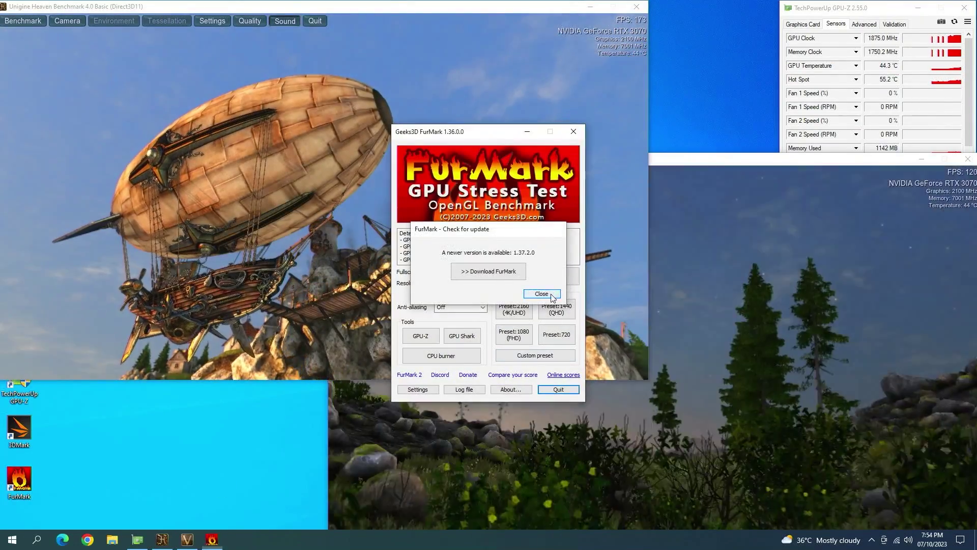
{"action": "left_click", "coordinate": [544, 292]}
{"action": "left_click", "coordinate": [541, 278]}
{"action": "left_click", "coordinate": [565, 310]}
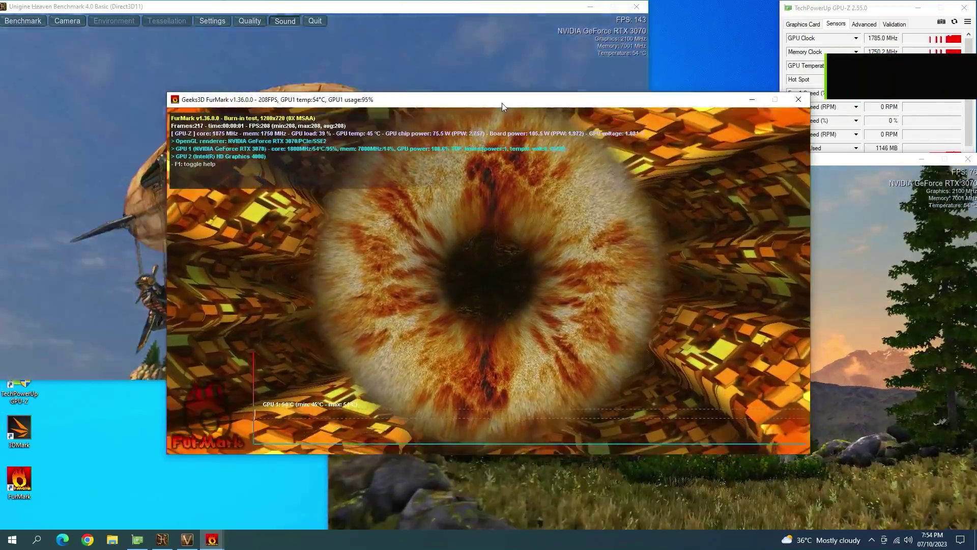
- Place the running FurMark test below the Heaven scene and bring the GPU-Z sensor readings to the front
{"action": "left_click_drag", "start_coordinate": [502, 103], "coordinate": [328, 185]}
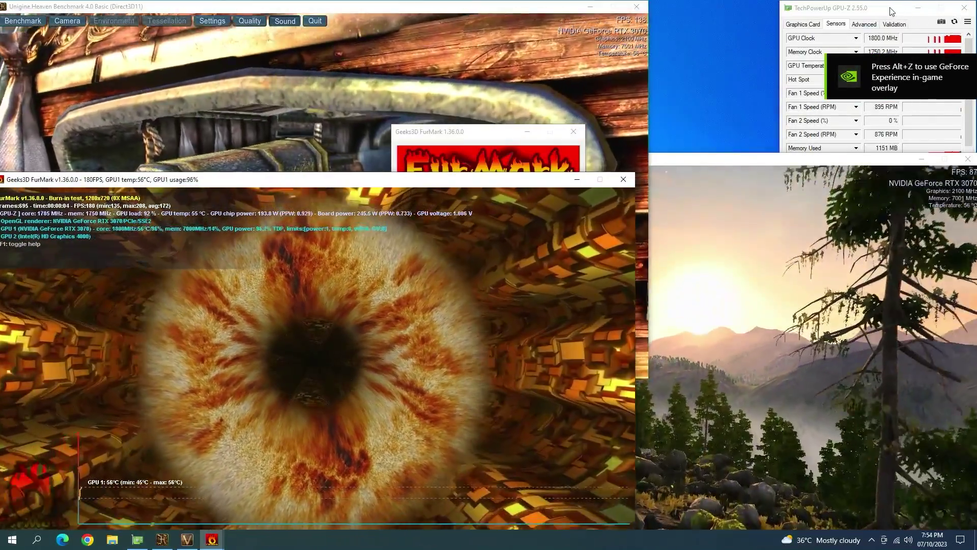
{"action": "left_click", "coordinate": [889, 11]}
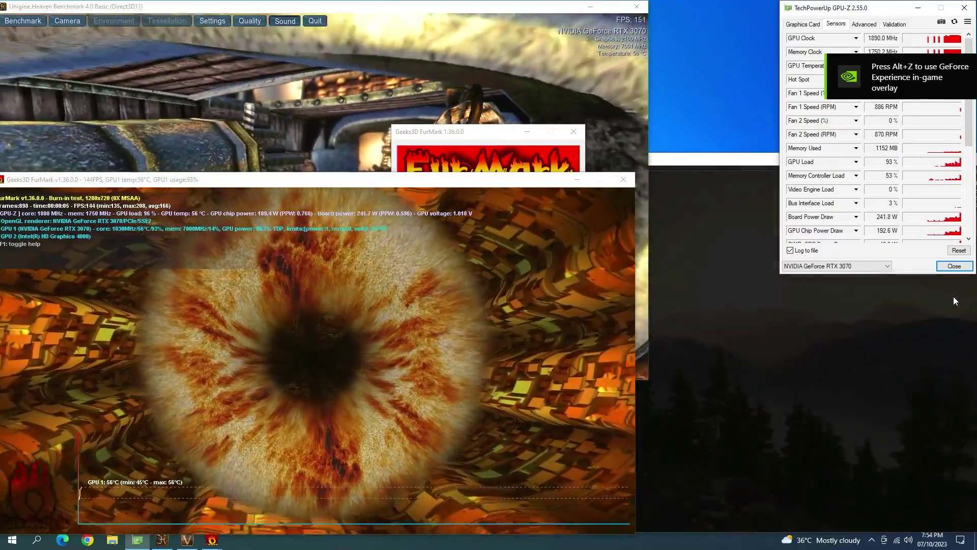